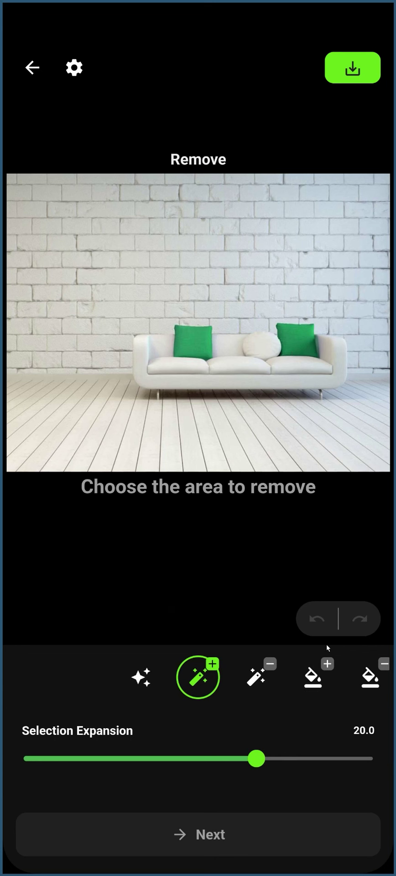
# - Switch to the freehand brush, paint a rough stroke over the couch, then undo it
pyautogui.click(314, 676)
pyautogui.click(255, 677)
pyautogui.click(256, 677)
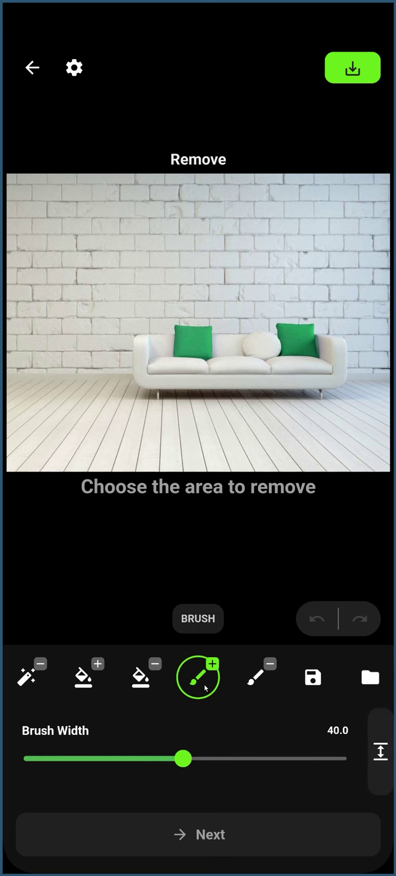
pyautogui.moveTo(285, 285)
pyautogui.mouseDown()
pyautogui.moveTo(151, 328)
pyautogui.moveTo(288, 404)
pyautogui.mouseUp()
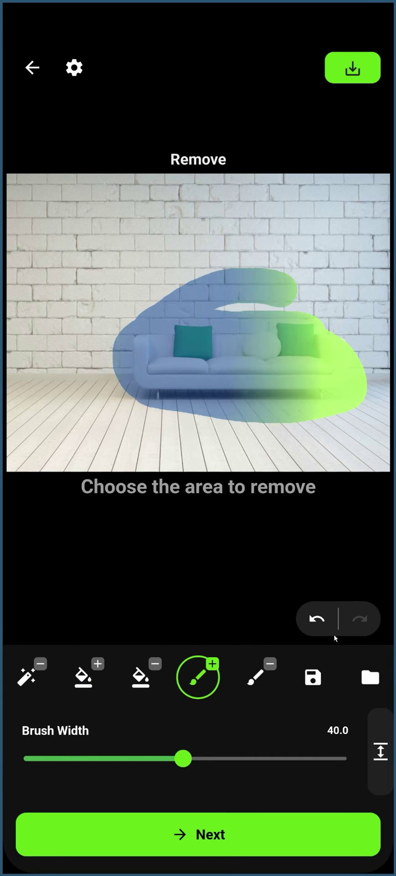
pyautogui.click(318, 624)
# - Narrow the brush to 22.3, undo a test stroke on the left arm, and show the Smart Object presets
pyautogui.moveTo(200, 758); pyautogui.dragTo(110, 759)
pyautogui.moveTo(145, 351)
pyautogui.mouseDown()
pyautogui.moveTo(145, 380)
pyautogui.moveTo(176, 381)
pyautogui.mouseUp()
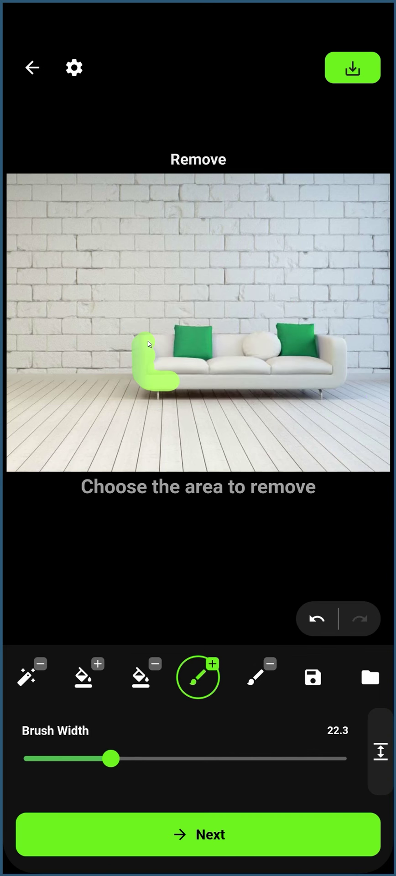
pyautogui.click(336, 621)
pyautogui.moveTo(206, 678)
pyautogui.mouseDown()
pyautogui.moveTo(151, 678)
pyautogui.moveTo(346, 679)
pyautogui.mouseUp()
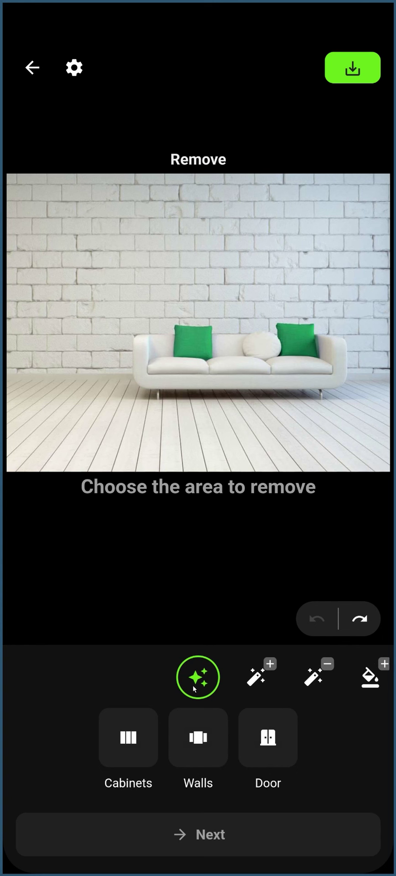
# - Try and undo the Walls preset, then add the right green pillow with the magic wand+ tool
pyautogui.click(199, 751)
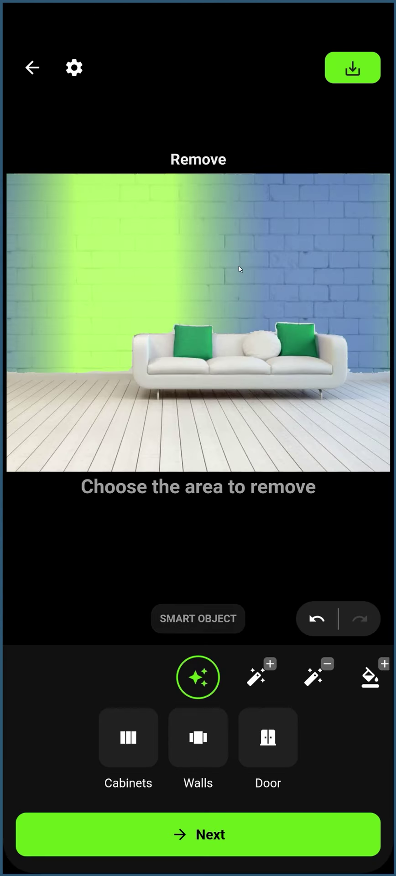
pyautogui.click(219, 619)
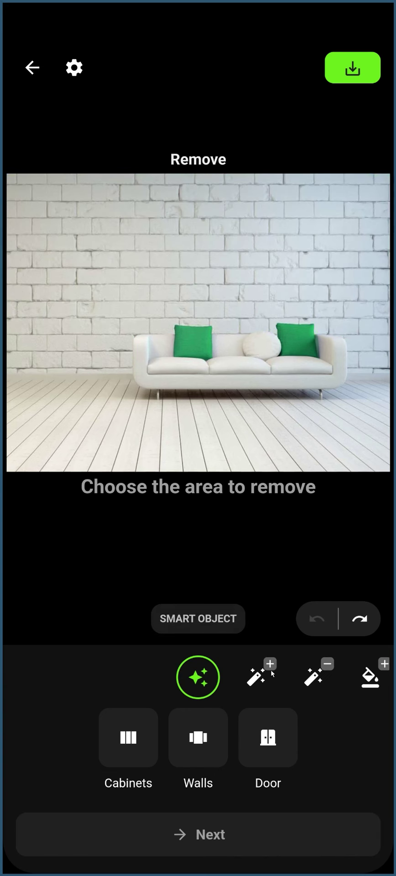
pyautogui.click(258, 675)
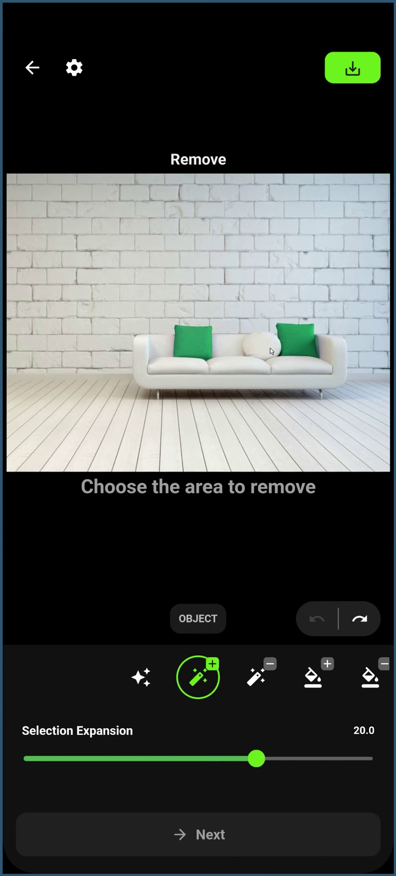
pyautogui.click(304, 345)
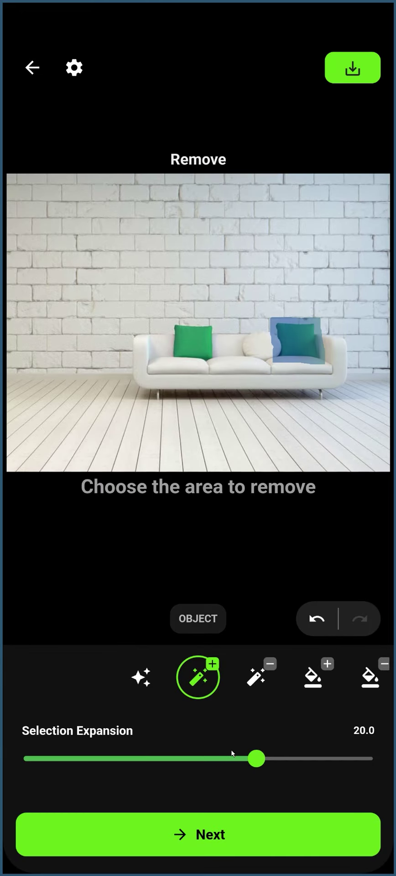
# - Lower Selection Expansion to 16.5 and add the white cushion, middle cushion and whole couch
pyautogui.moveTo(233, 749); pyautogui.dragTo(220, 764)
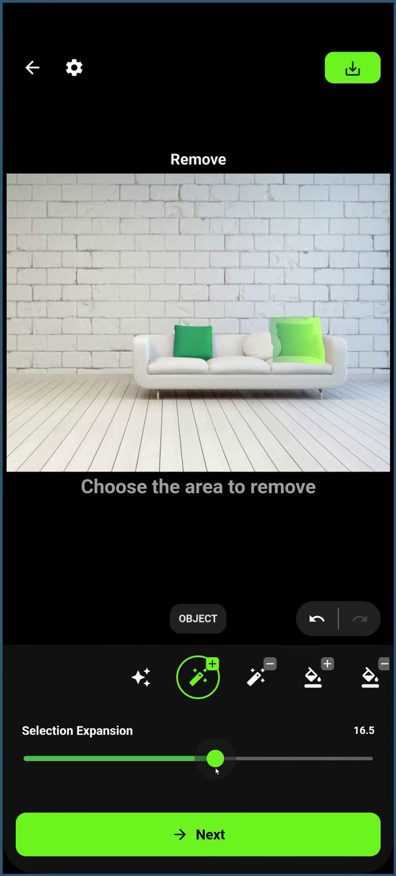
pyautogui.click(262, 350)
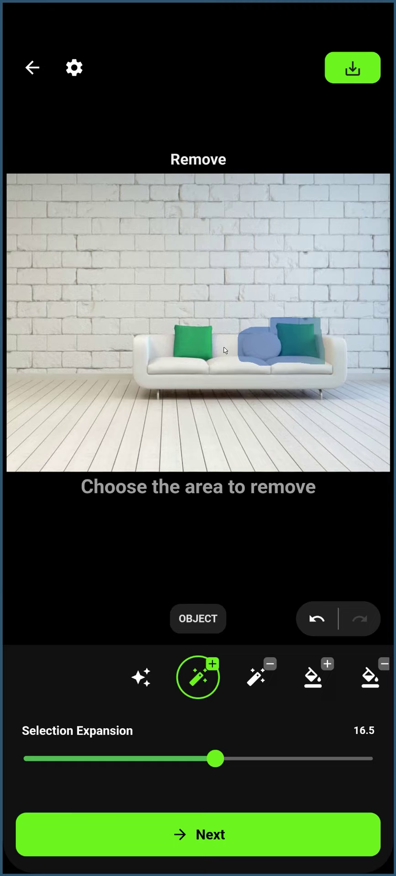
pyautogui.click(237, 356)
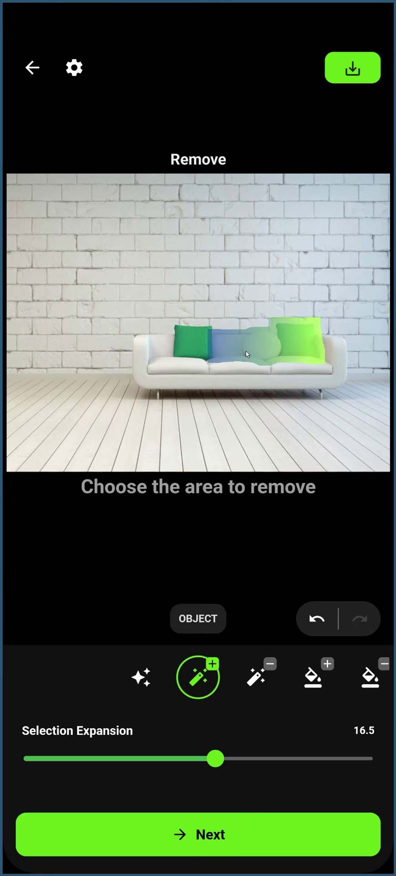
pyautogui.moveTo(172, 352)
pyautogui.mouseDown()
pyautogui.moveTo(184, 384)
pyautogui.moveTo(251, 383)
pyautogui.moveTo(301, 373)
pyautogui.mouseUp()
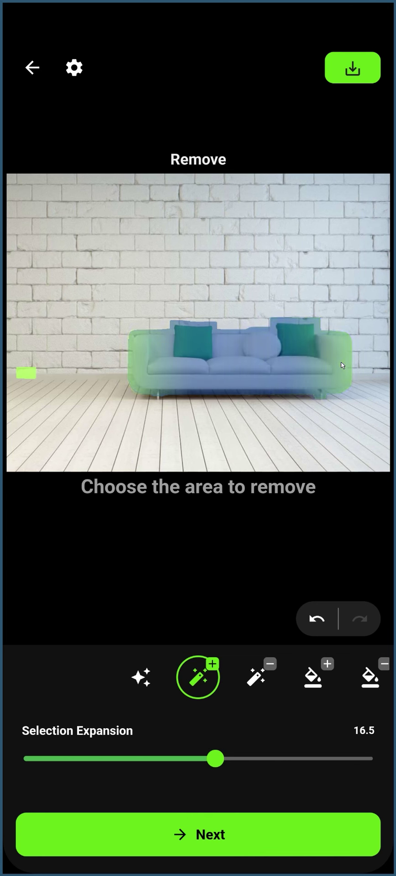
pyautogui.click(253, 678)
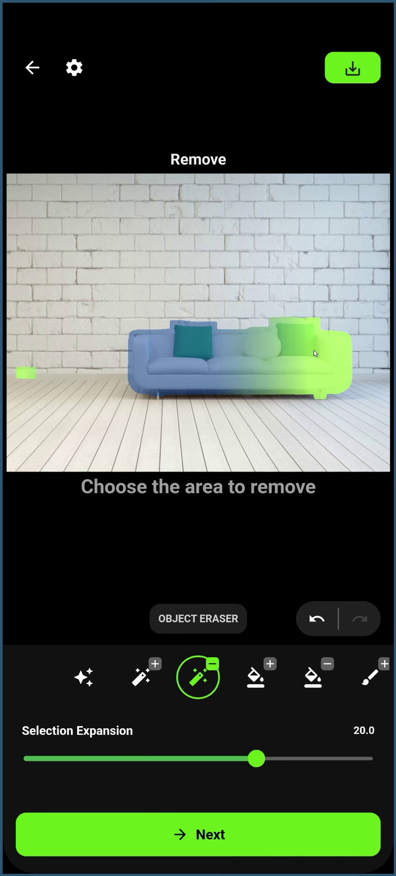
pyautogui.click(309, 370)
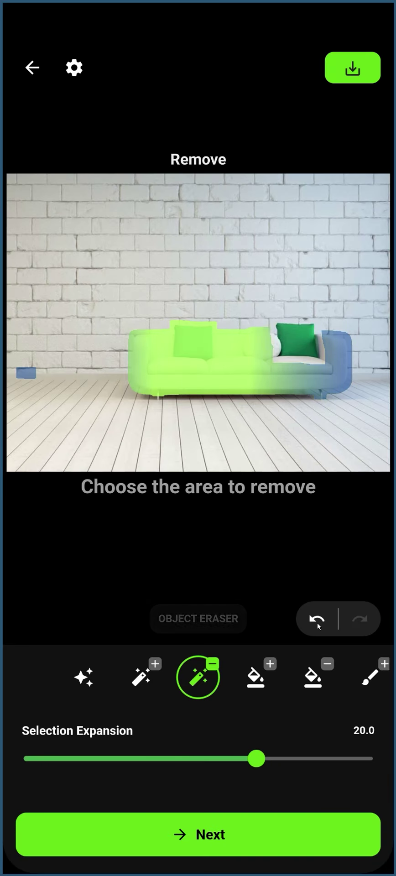
pyautogui.click(319, 615)
pyautogui.click(250, 679)
pyautogui.click(240, 461)
pyautogui.click(257, 451)
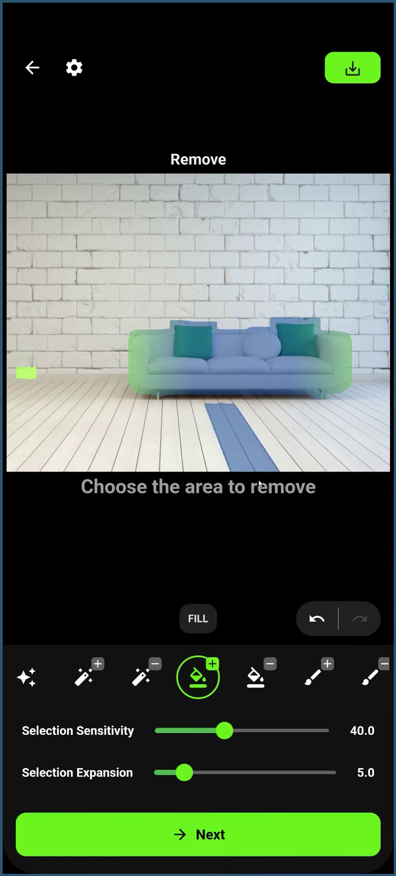
pyautogui.click(255, 677)
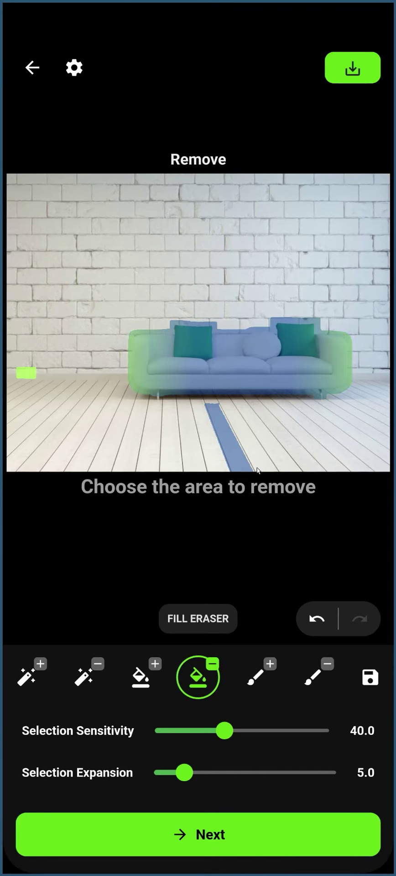
pyautogui.click(239, 461)
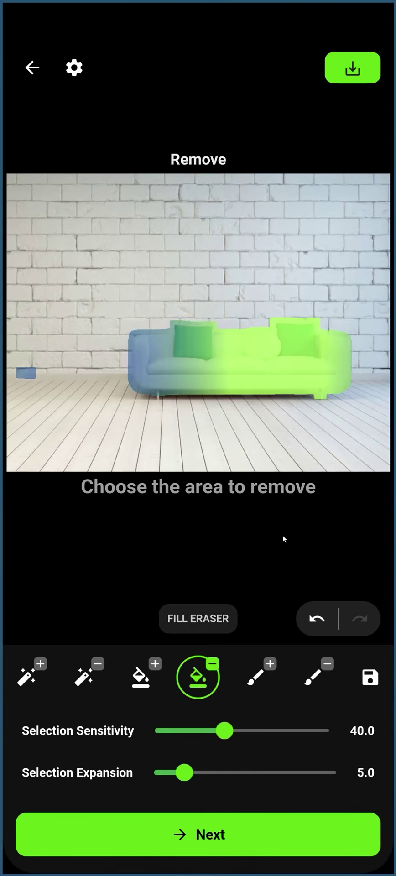
# - Widen the freehand brush to 42.6 and mask the floor shadow below the couch
pyautogui.click(259, 679)
pyautogui.moveTo(149, 757); pyautogui.dragTo(194, 758)
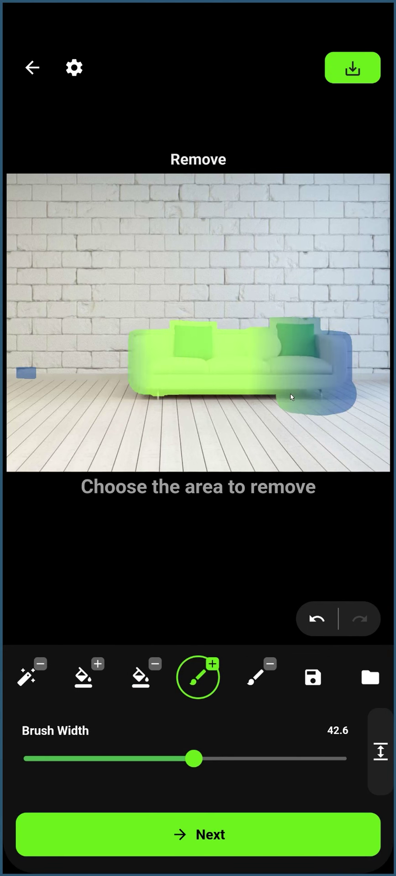
pyautogui.moveTo(231, 397); pyautogui.dragTo(161, 398)
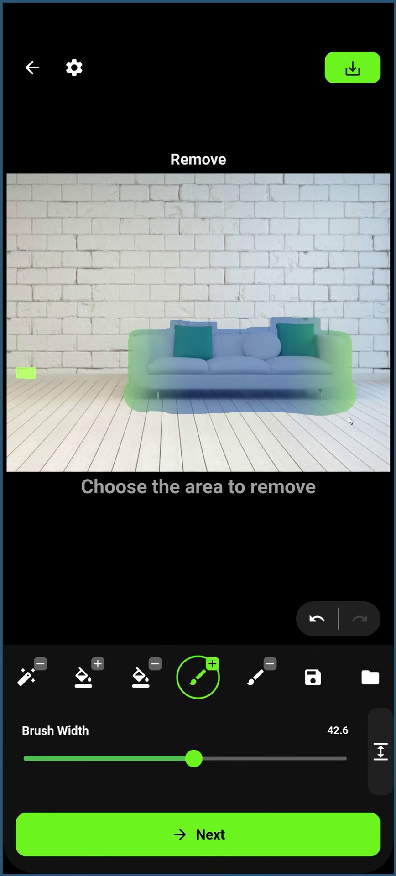
# - Undo and restore strokes to remove the stray left patch, then fit the whole photo in view
pyautogui.click(257, 676)
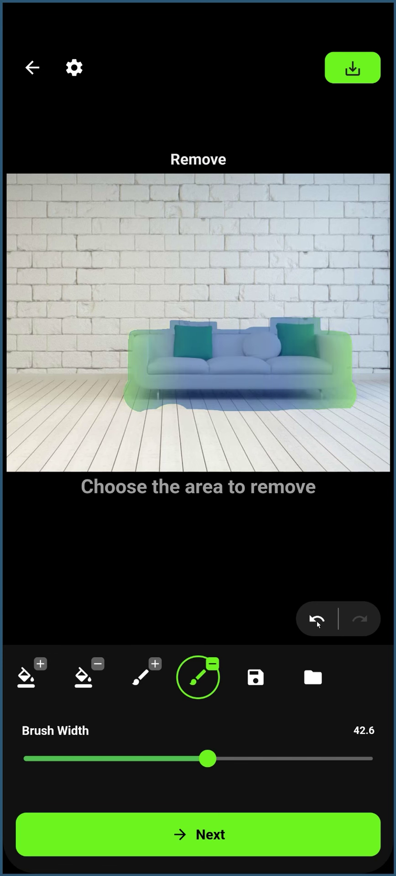
pyautogui.click(317, 620)
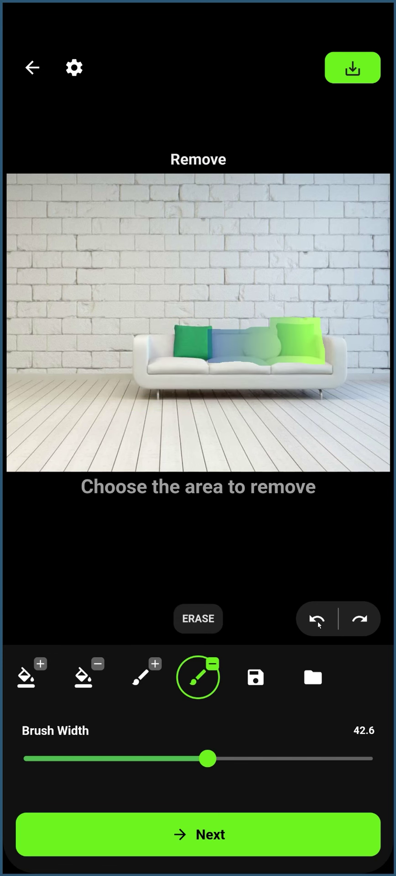
pyautogui.click(360, 620)
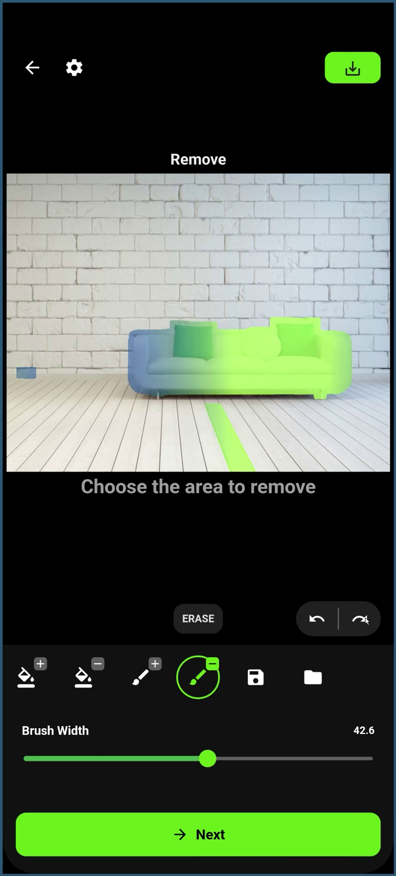
pyautogui.click(364, 619)
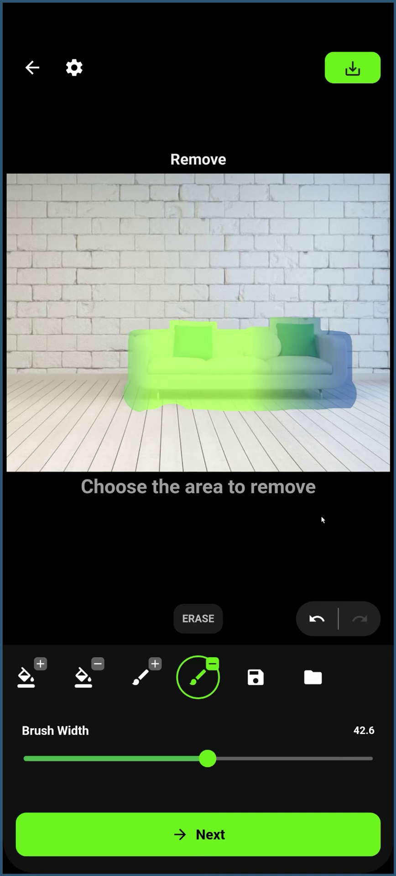
pyautogui.moveTo(224, 432)
pyautogui.mouseDown()
pyautogui.moveTo(302, 466)
pyautogui.moveTo(324, 481)
pyautogui.moveTo(250, 453)
pyautogui.mouseUp()
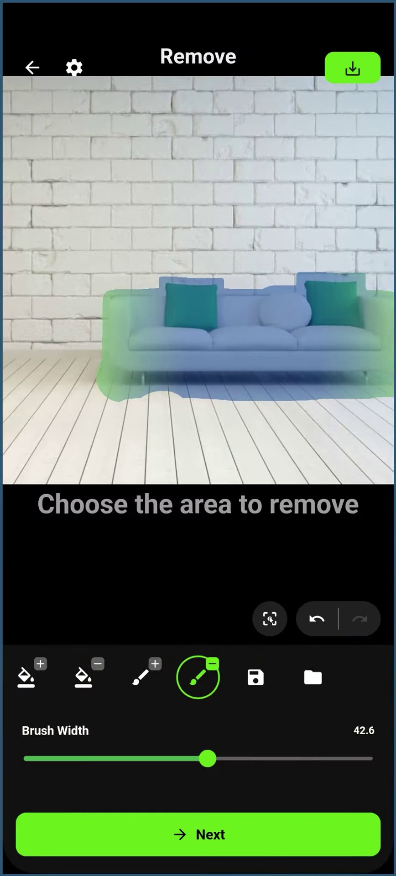
pyautogui.click(270, 619)
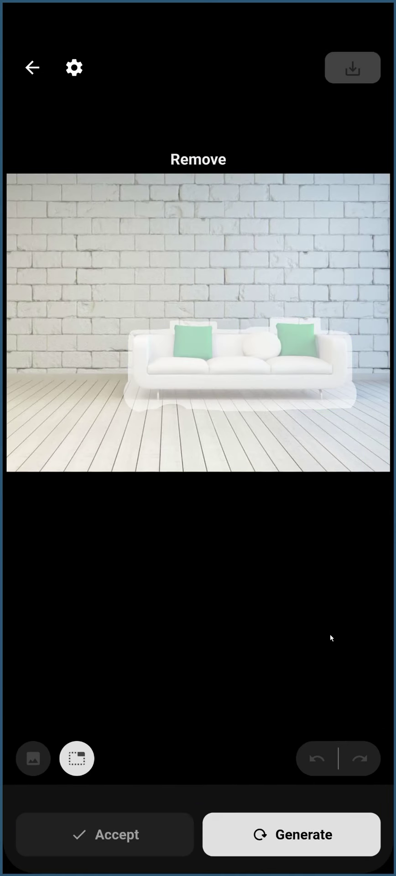
# - Generate the couch-free room, compare it with the original photo, and leave the result screen
pyautogui.click(272, 843)
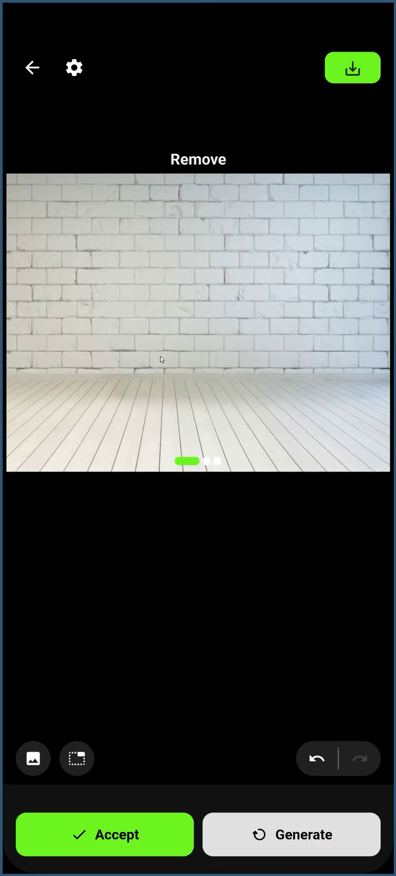
pyautogui.click(32, 767)
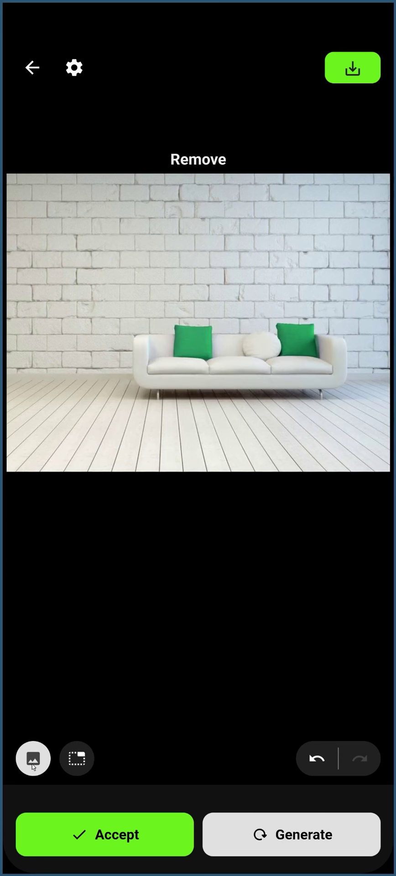
pyautogui.click(33, 767)
pyautogui.click(33, 767)
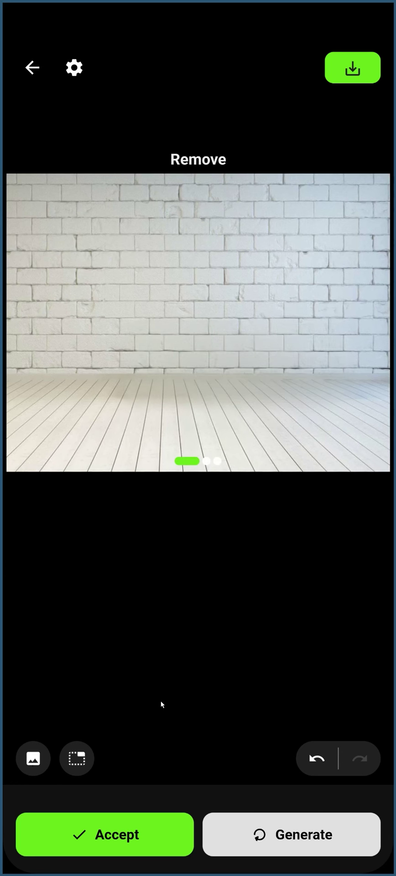
pyautogui.press('Escape')
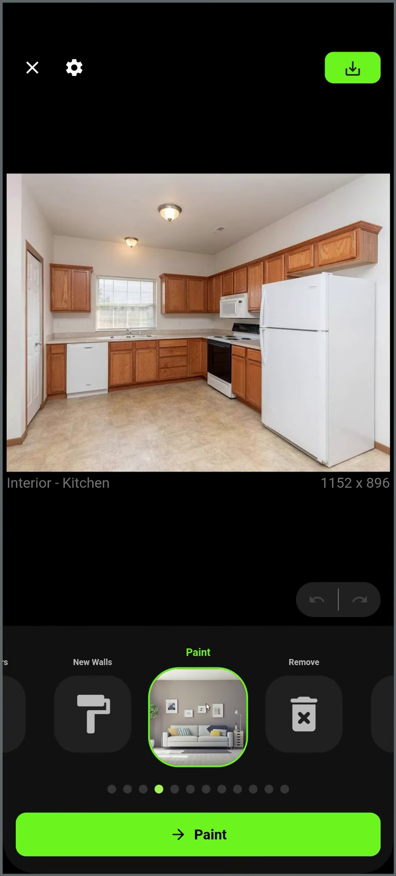
# - Select the cabinets with the Cabinets preset, then add the lower cabinets beside the stove
pyautogui.click(222, 838)
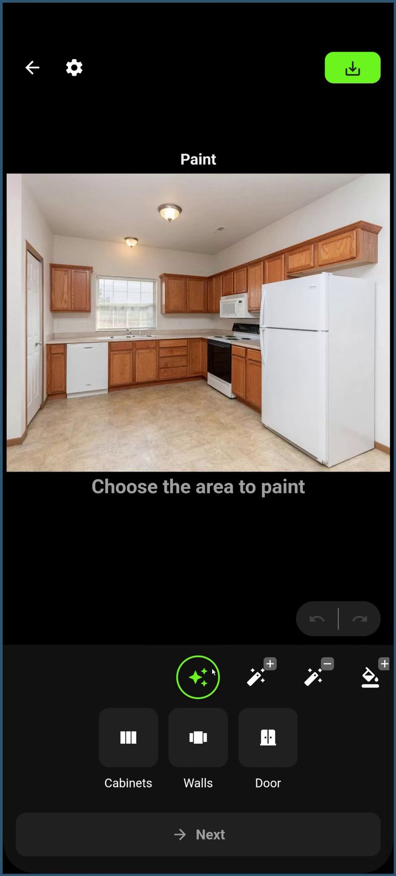
pyautogui.click(134, 737)
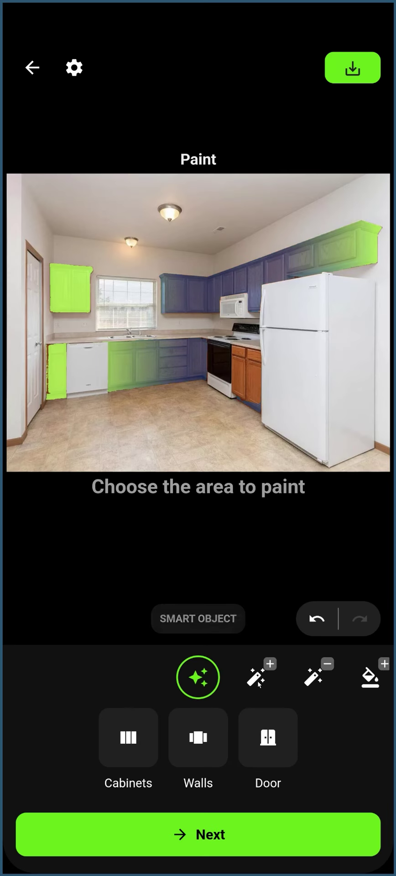
pyautogui.click(258, 680)
pyautogui.click(247, 410)
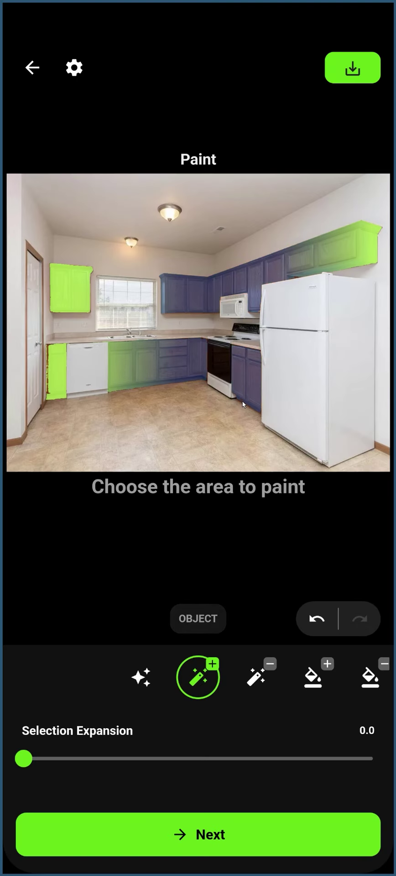
pyautogui.click(248, 402)
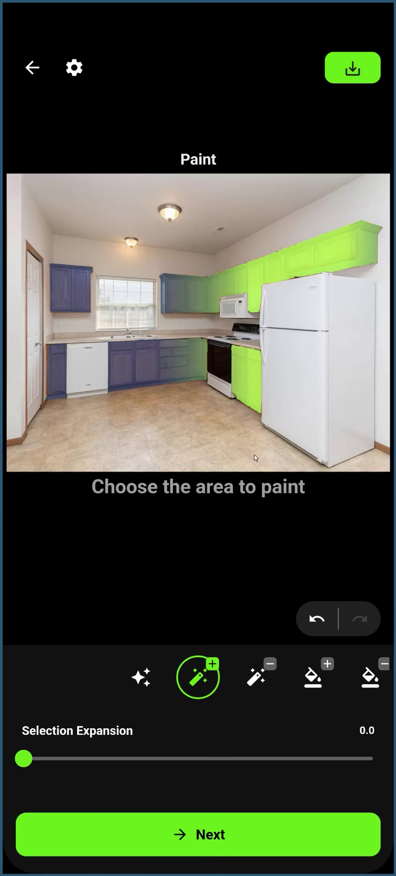
# - Save the cabinet selection as a mask and reload that saved mask from the folder
pyautogui.scroll(-6, 340, 707)
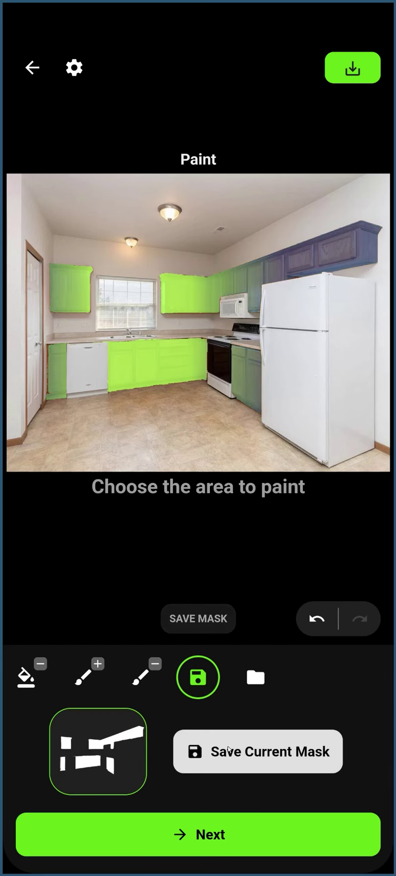
pyautogui.click(251, 758)
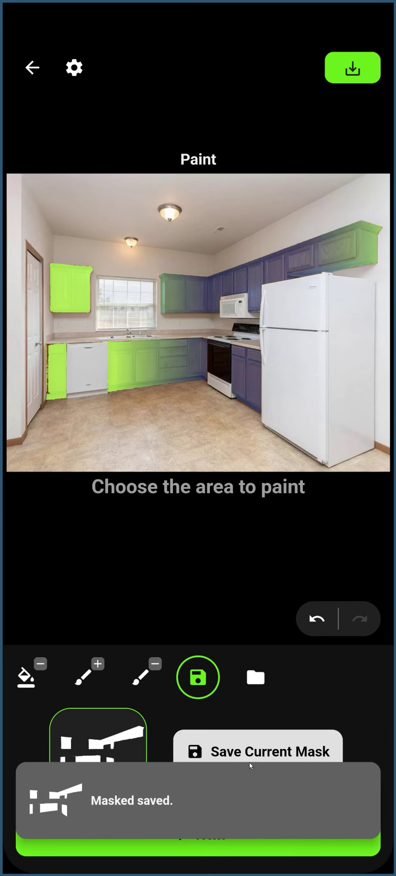
pyautogui.click(256, 682)
pyautogui.click(159, 726)
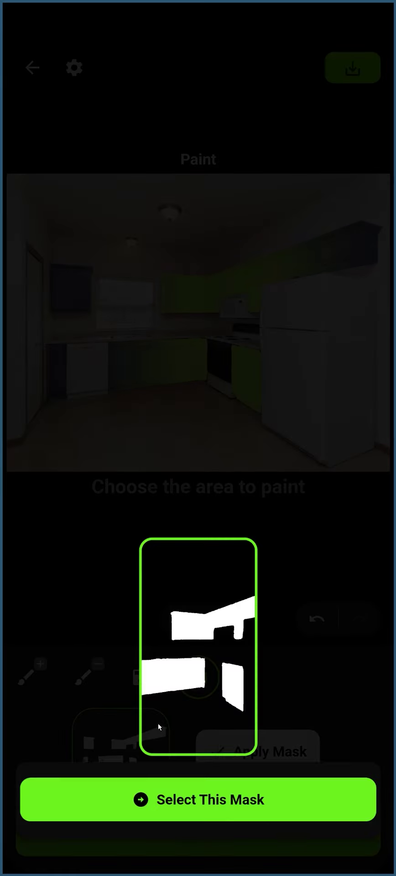
pyautogui.click(206, 799)
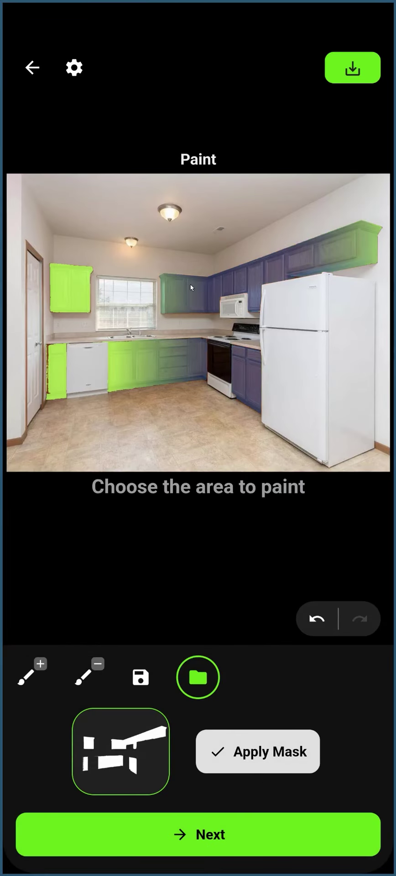
# - Generate the kitchen with the masked cabinets repainted in Forestwood
pyautogui.click(230, 839)
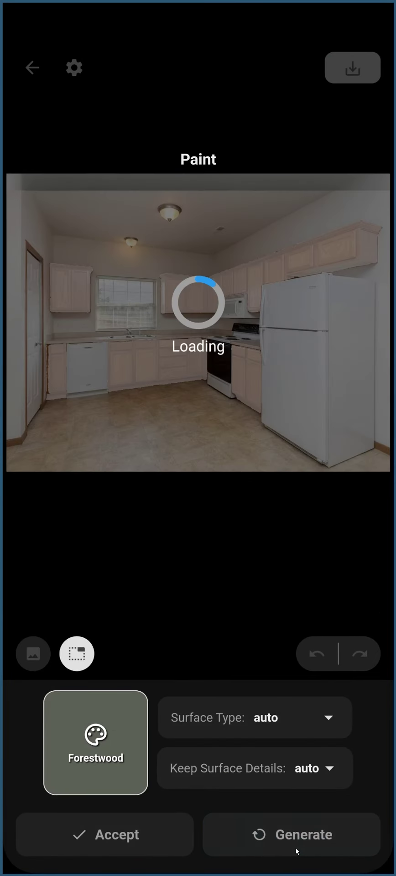